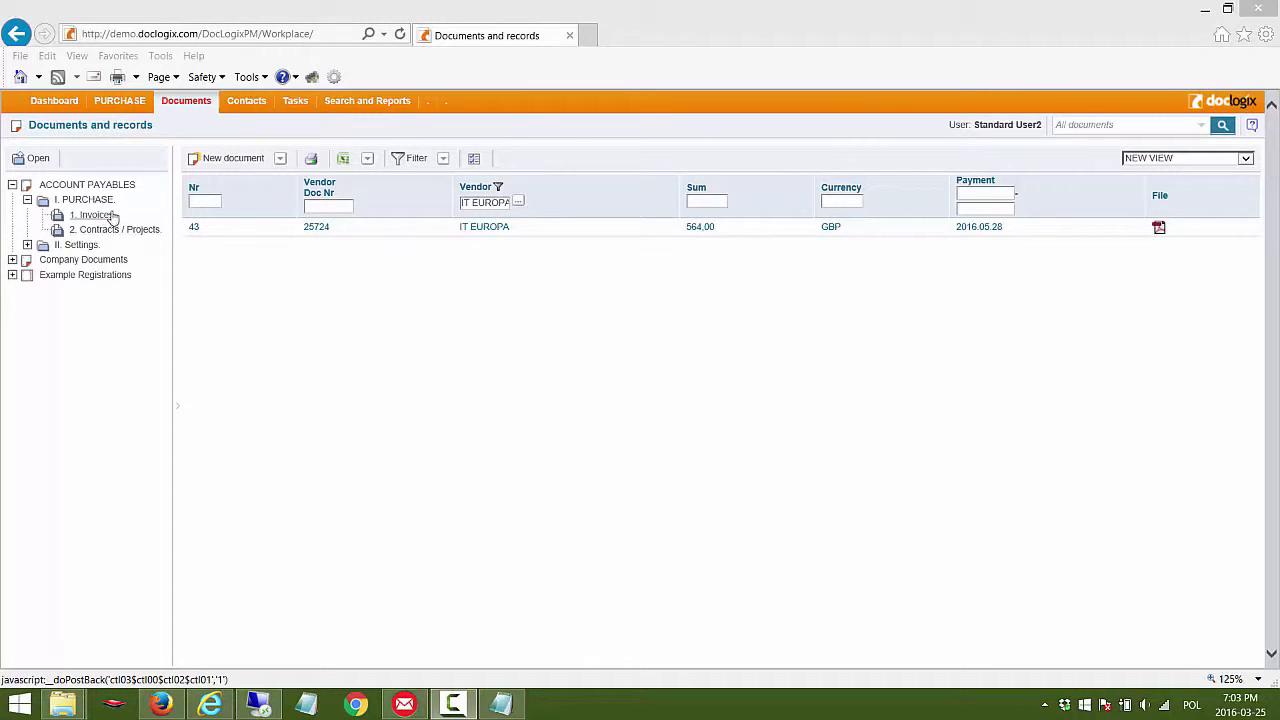
Step: Open the IT EUROPA invoice record from the purchase invoices list
left_click(113, 216)
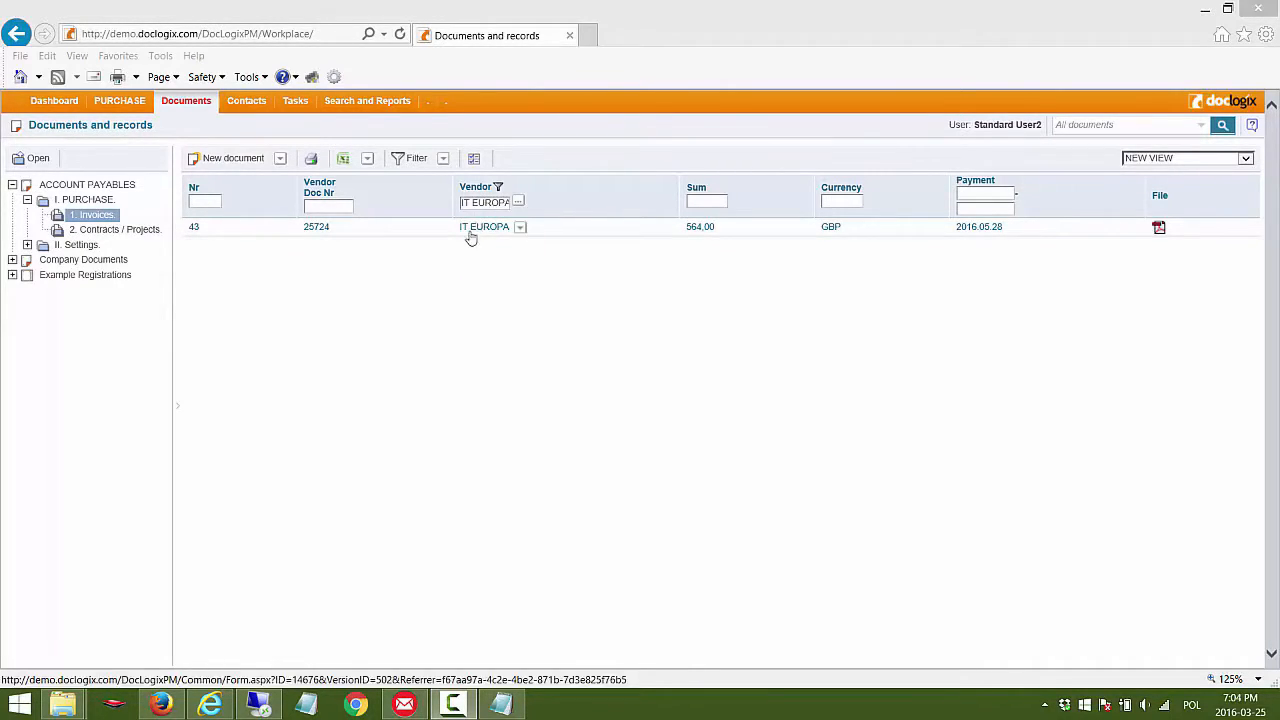
left_click(317, 228)
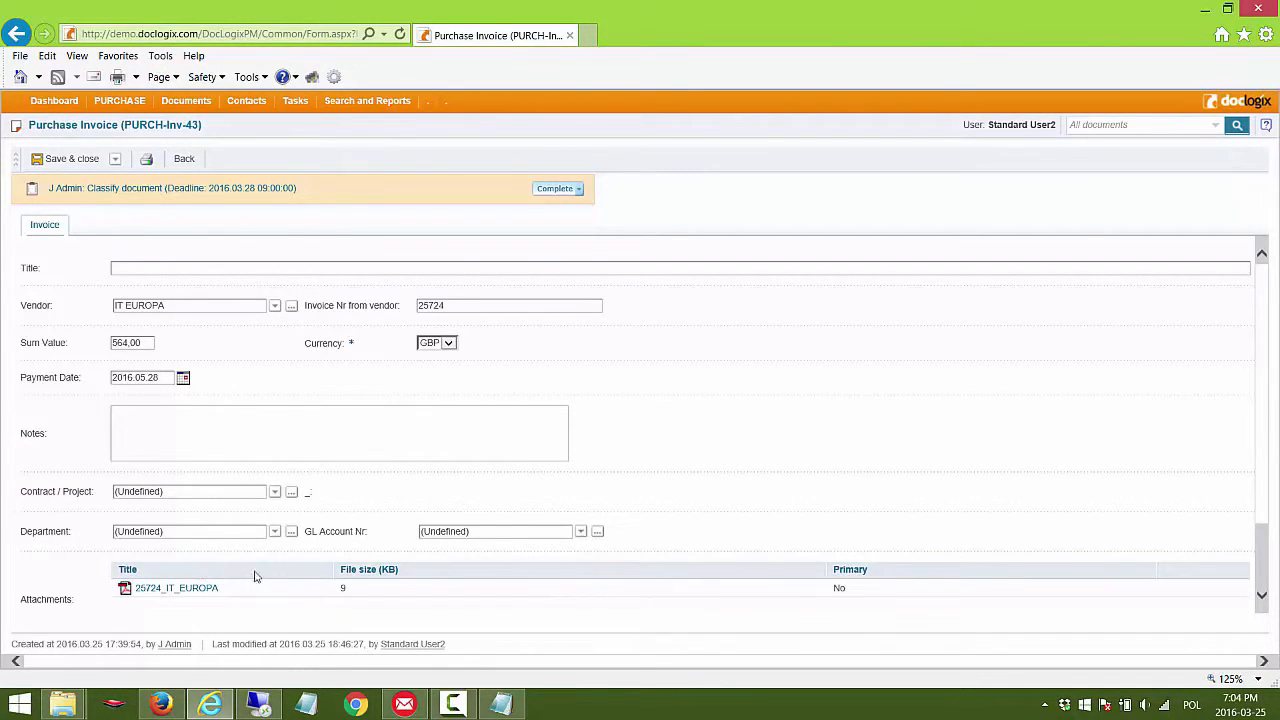
Step: View the attached PDF invoice 25724_IT_EUROPA at 100% zoom, and close it to return to the record
left_click(206, 590)
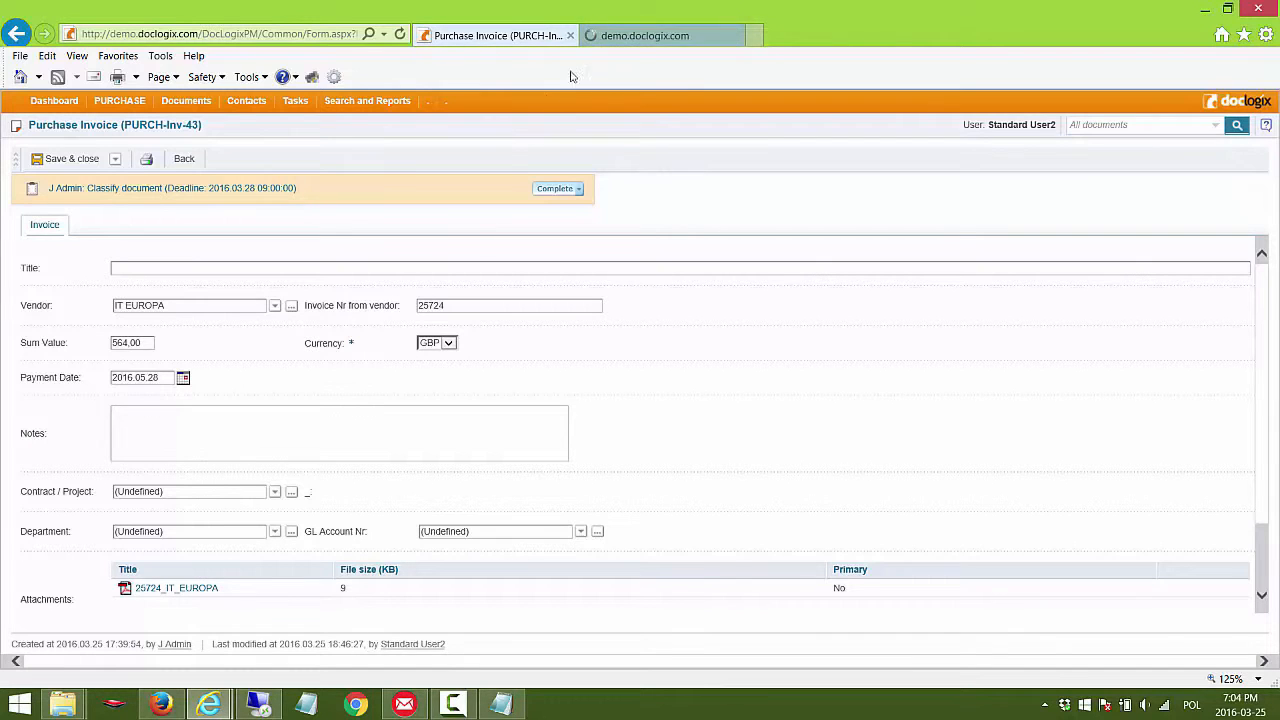
left_click(608, 50)
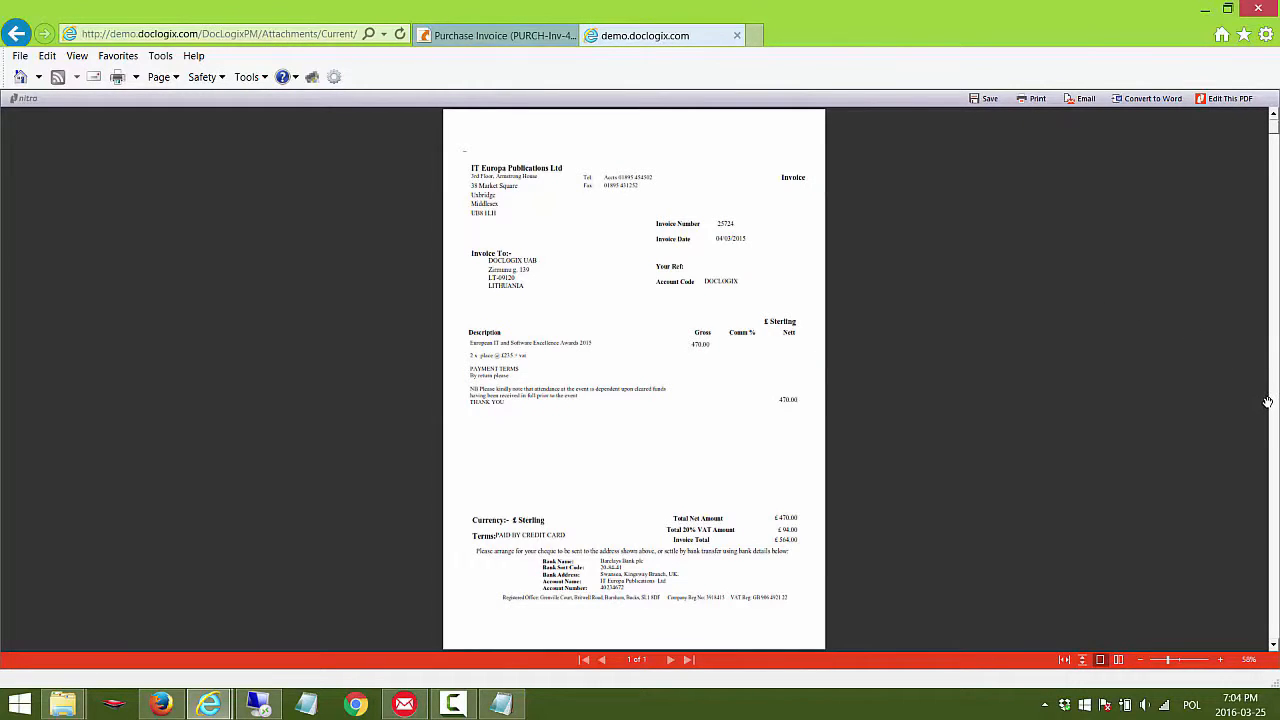
left_click(1220, 660)
left_click(1220, 660)
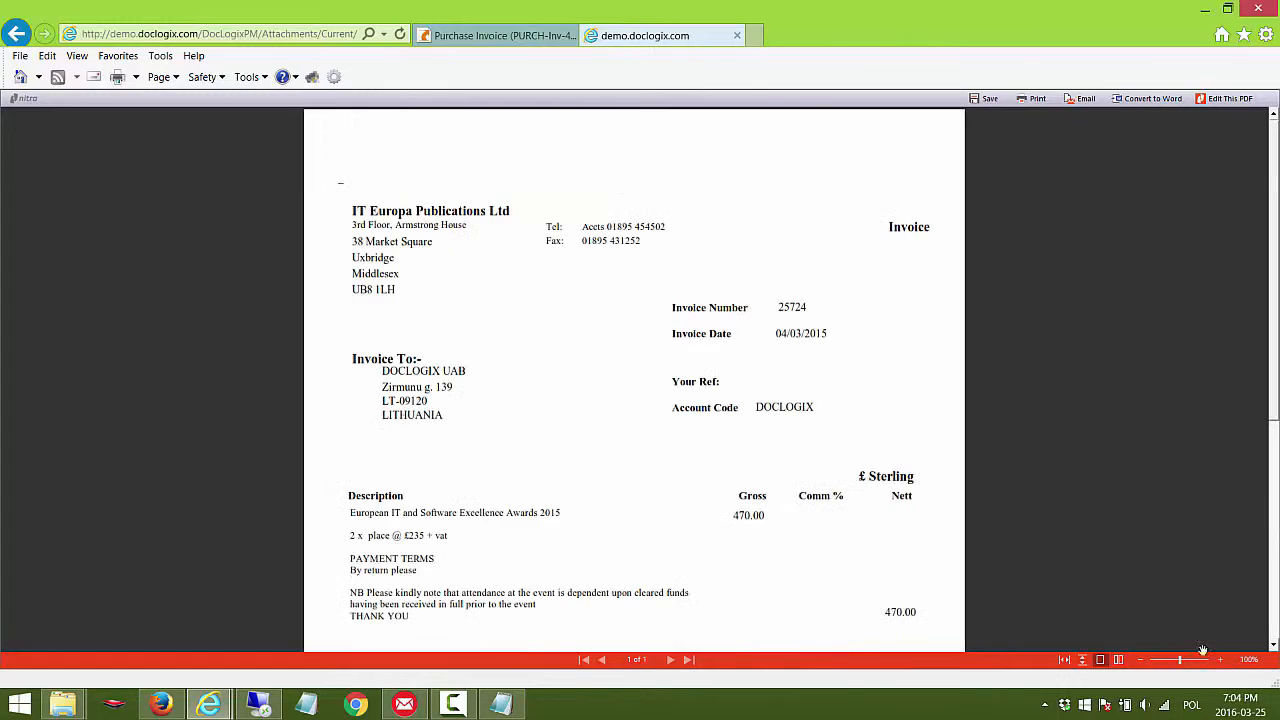
left_click(737, 35)
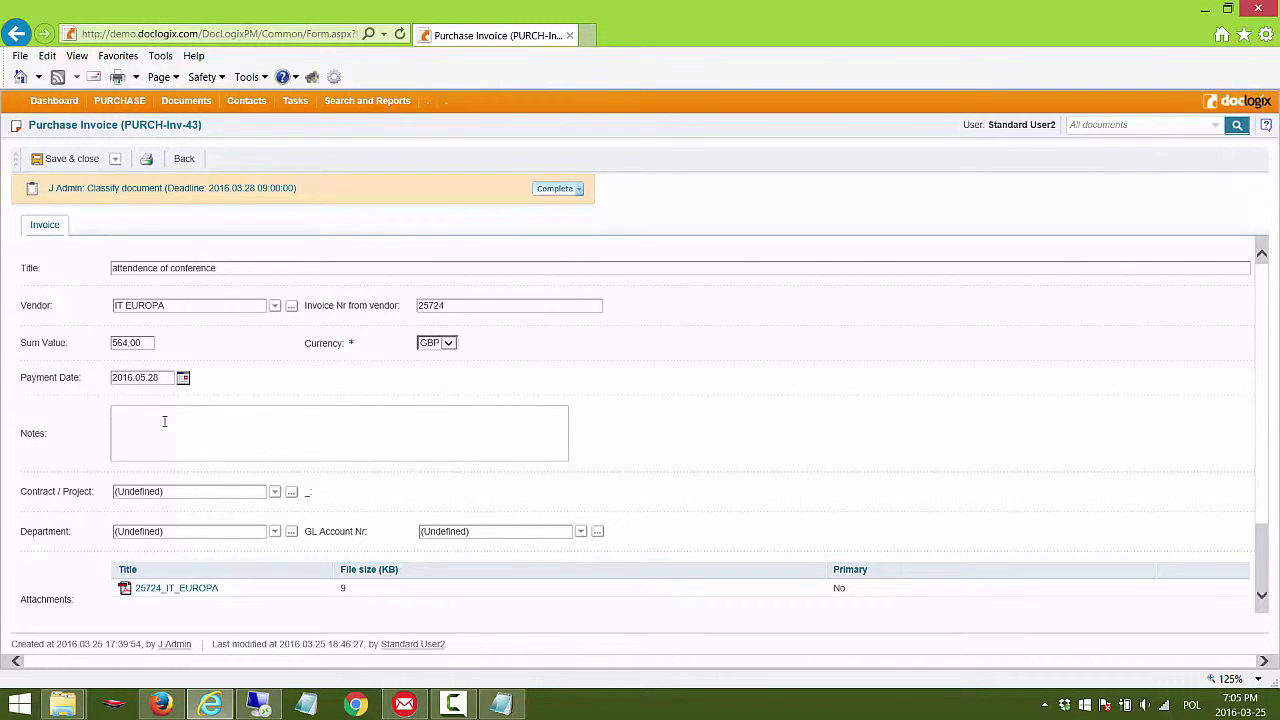
Step: Enter "control payment date!" in the invoice's notes
type("l payment date!")
Step: Link the invoice to the IT EUROPA contract "consultation expertise delivery"
left_click(275, 494)
left_click(275, 494)
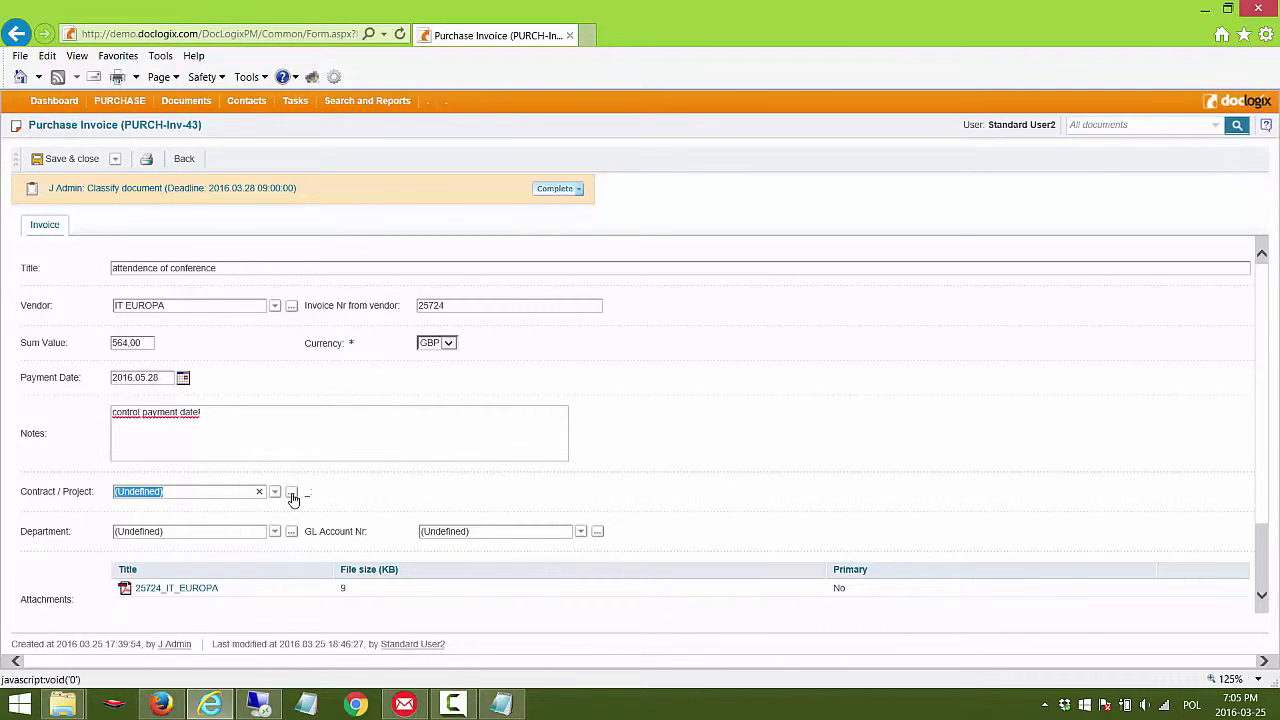
left_click(291, 495)
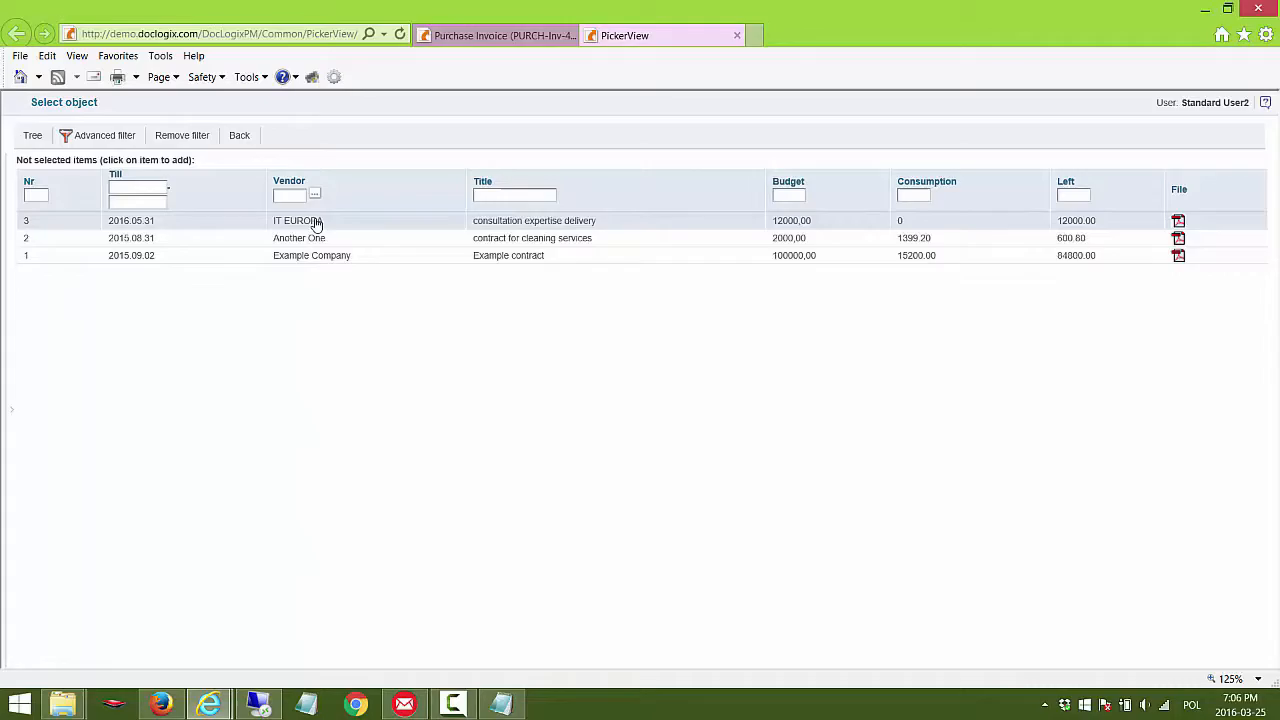
left_click(315, 222)
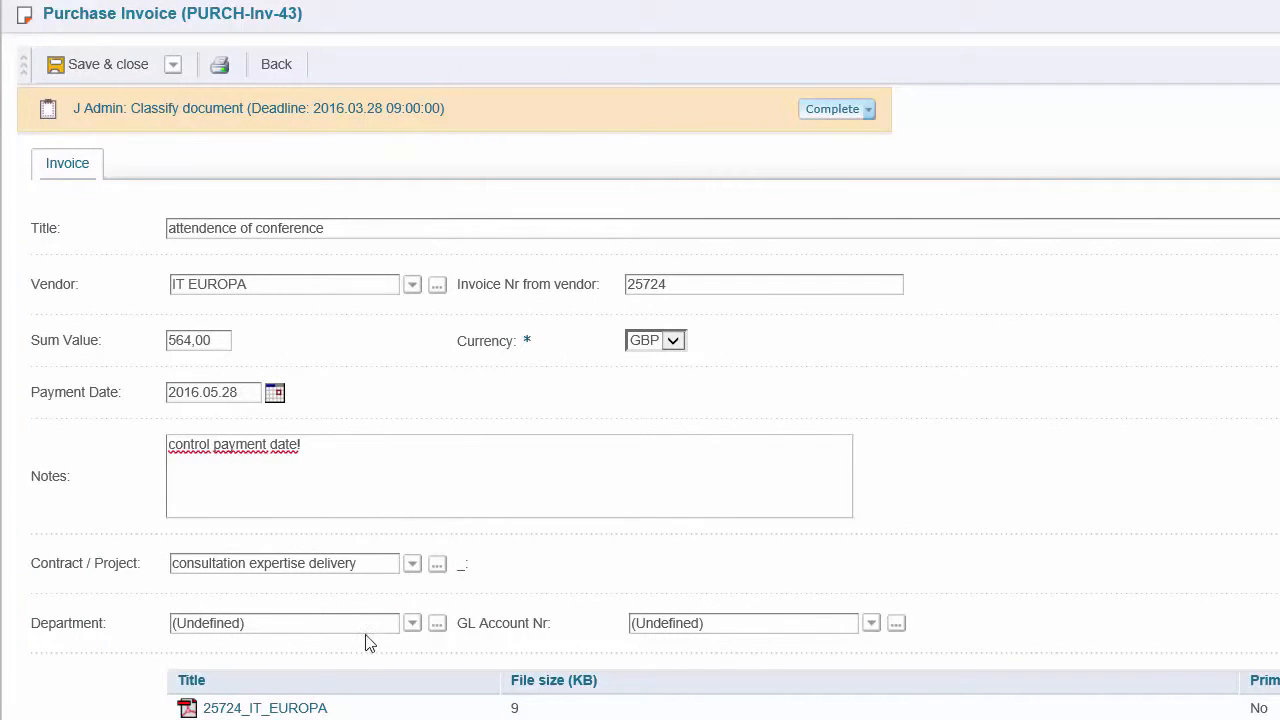
Step: Assign the invoice to the Accountancy department and the second listed GL account number, and save it without closing
left_click(410, 625)
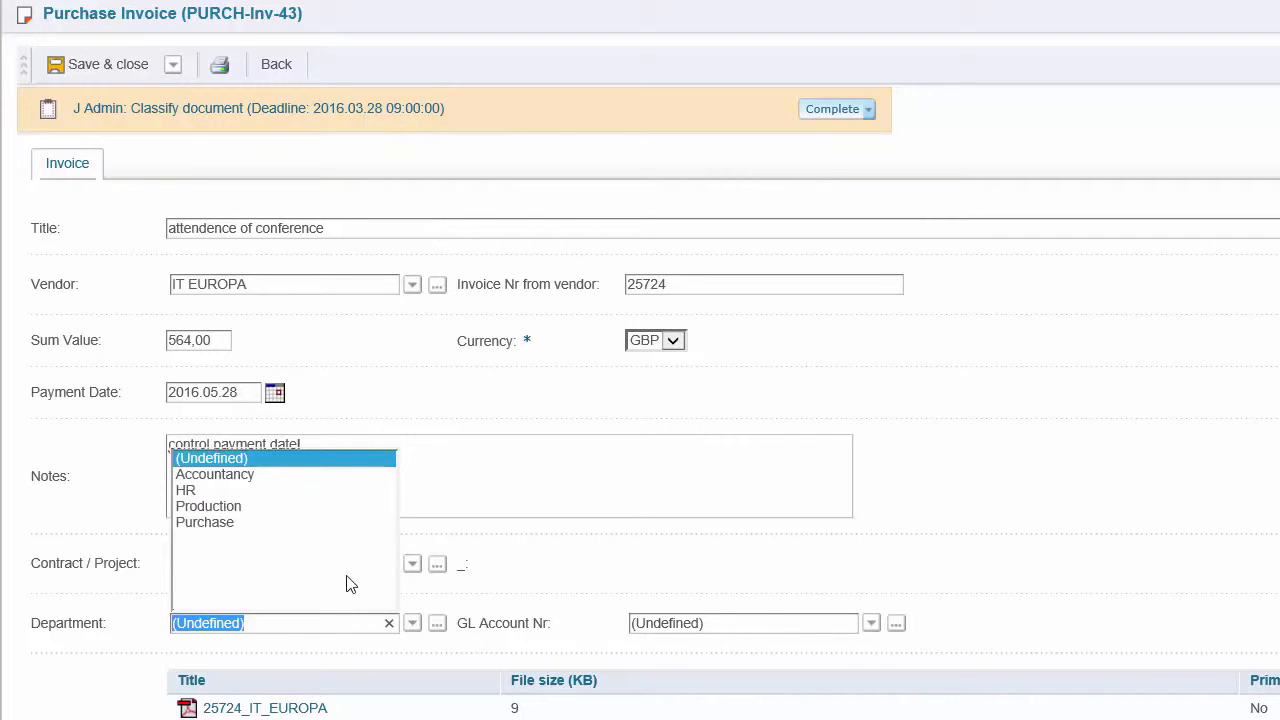
left_click(263, 473)
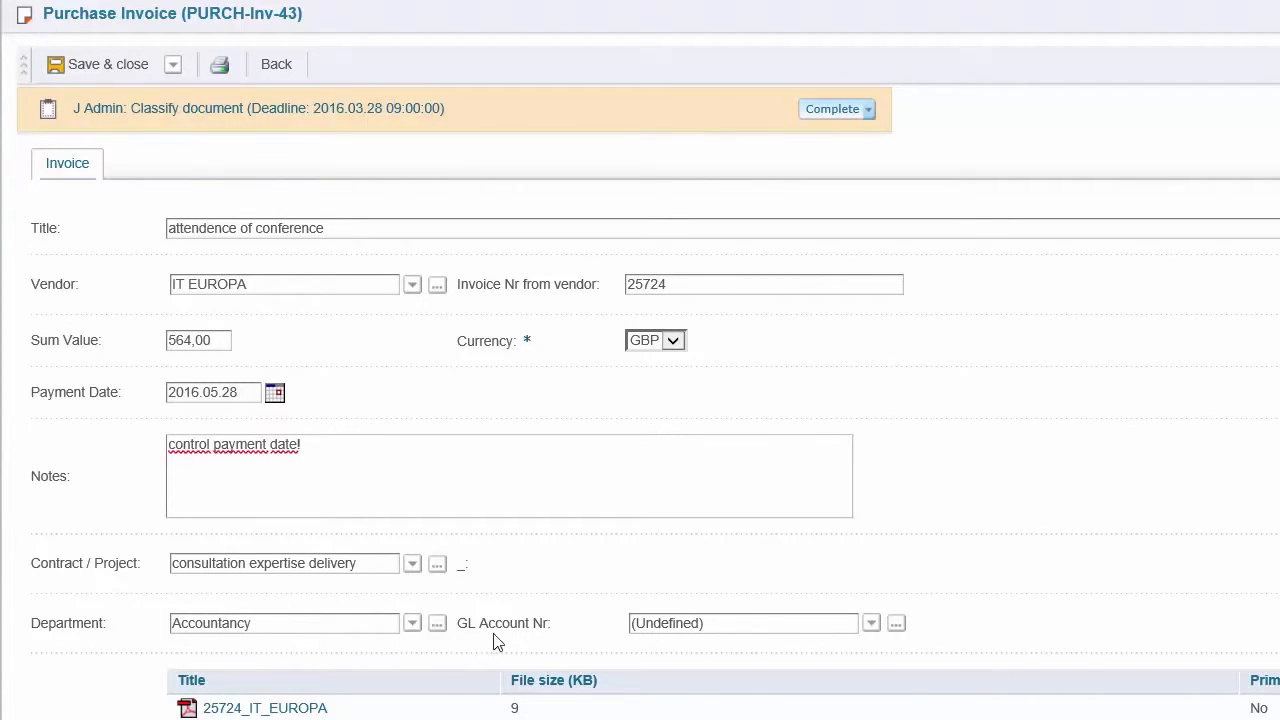
left_click(872, 628)
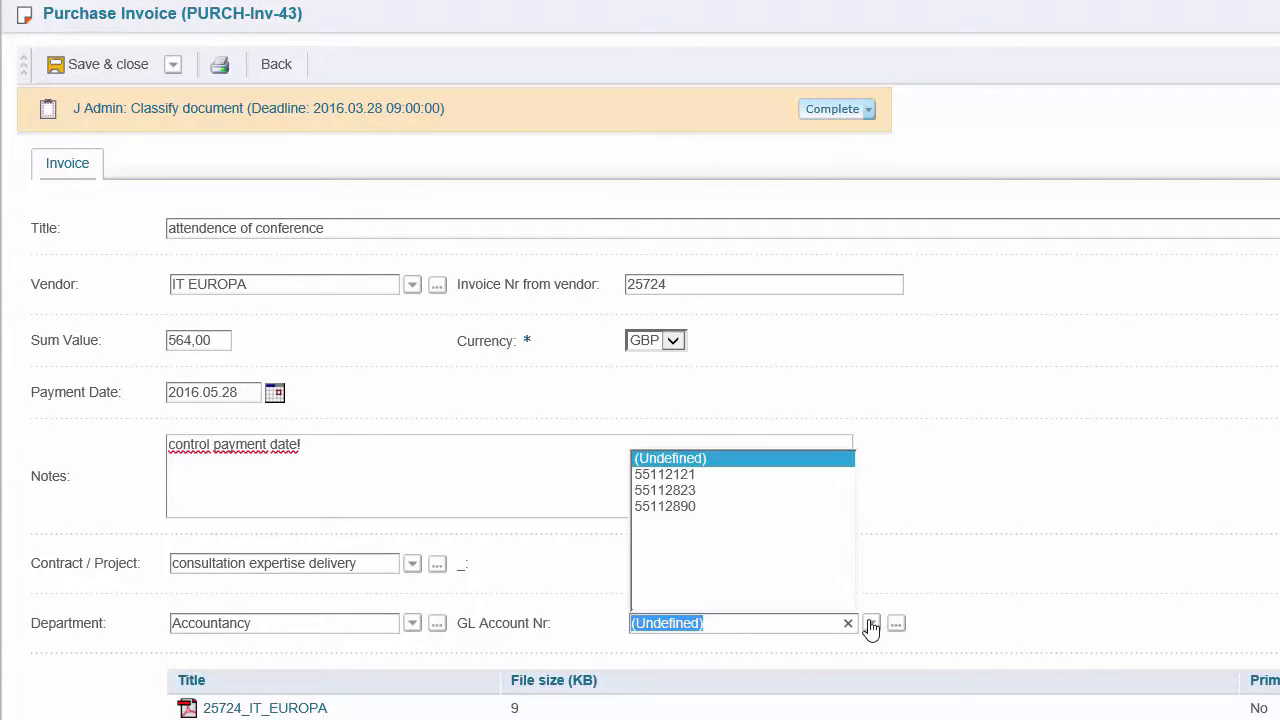
left_click(703, 491)
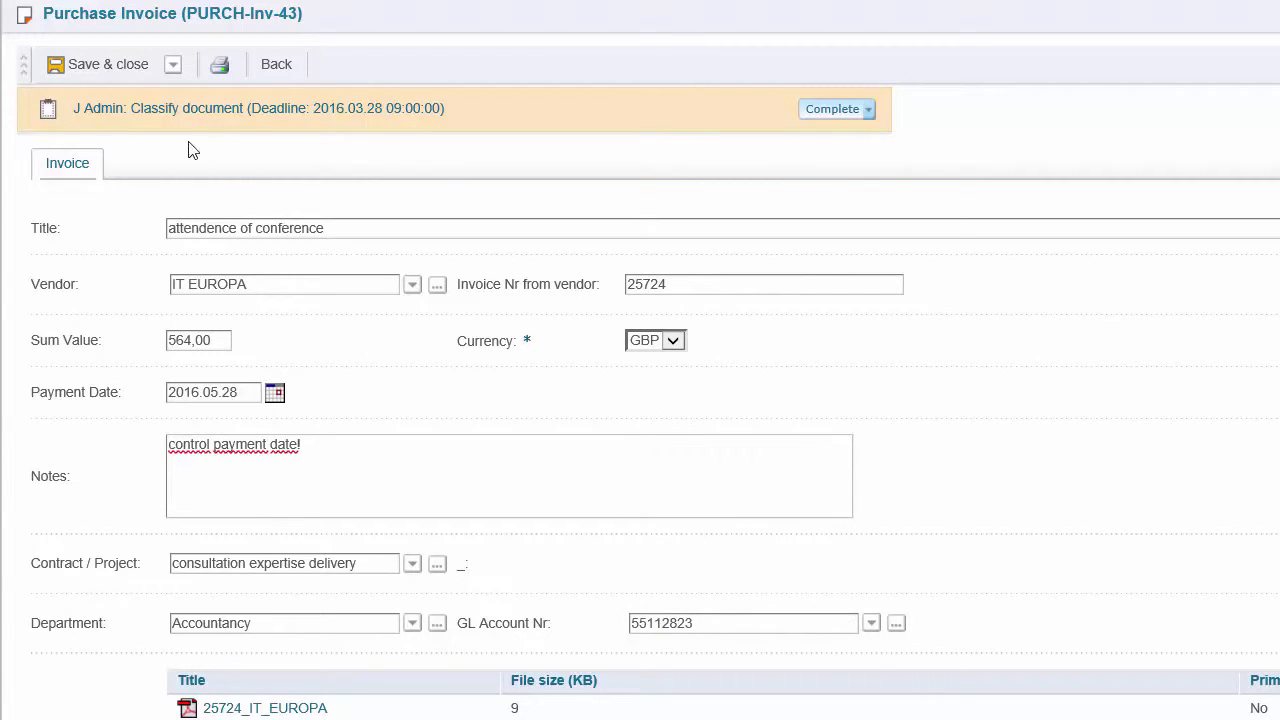
left_click(172, 64)
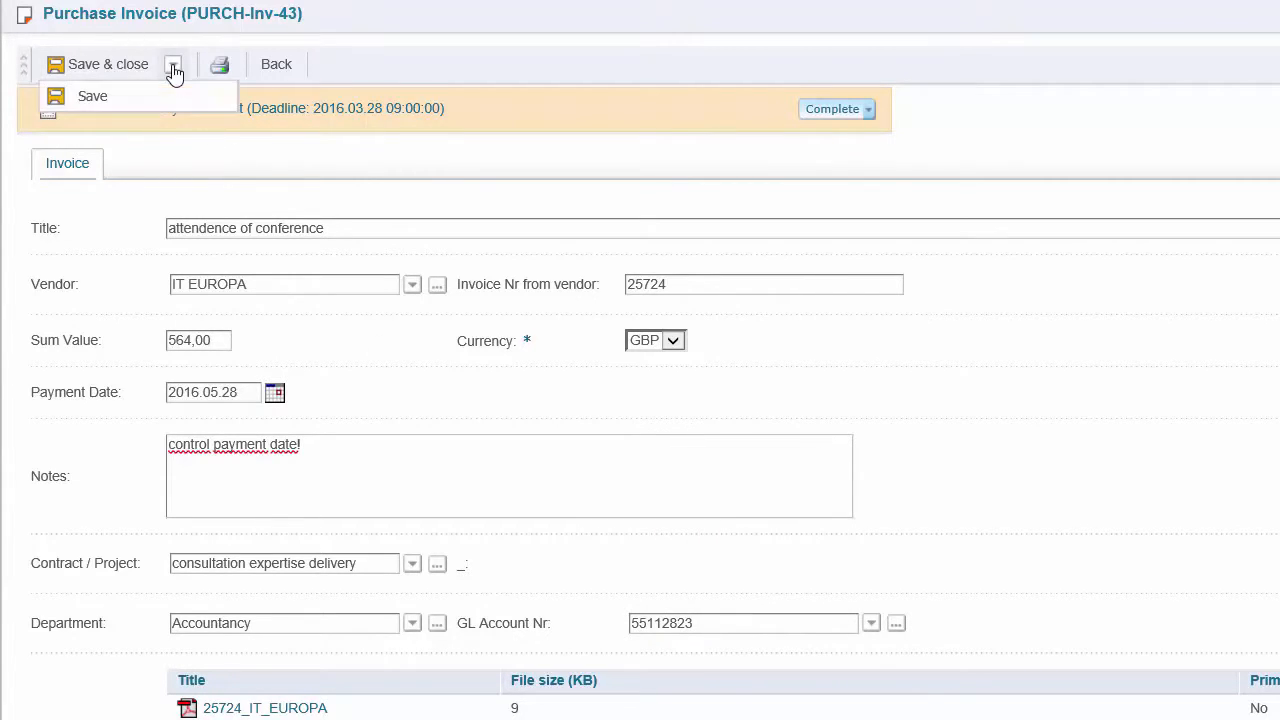
left_click(92, 96)
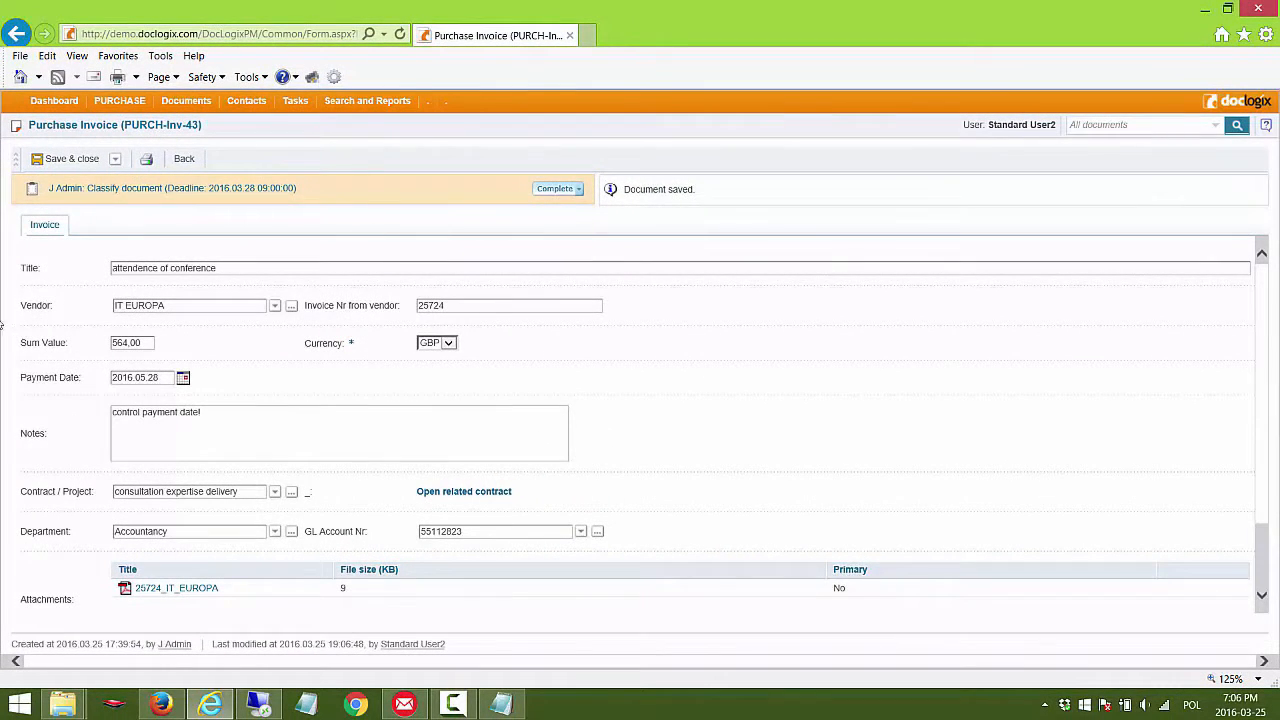
Step: Check the task list for the invoice's Classify document task, and return to the invoice
left_click(295, 101)
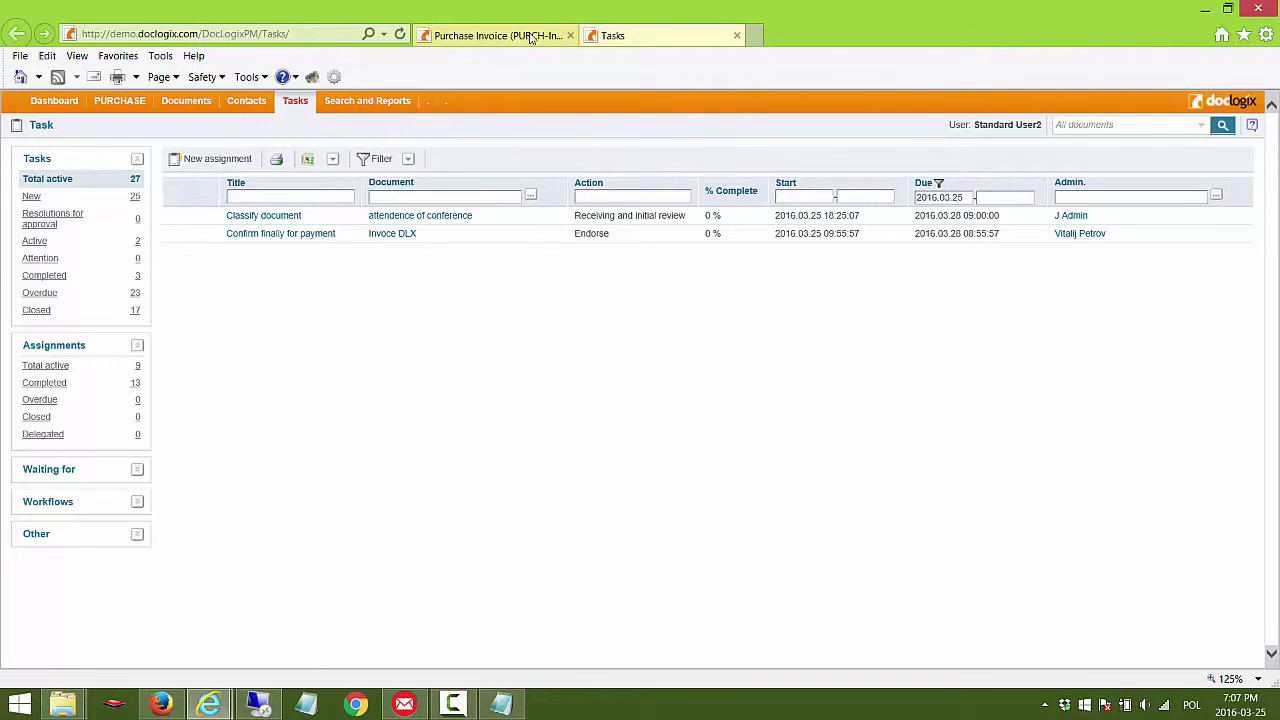
left_click(737, 37)
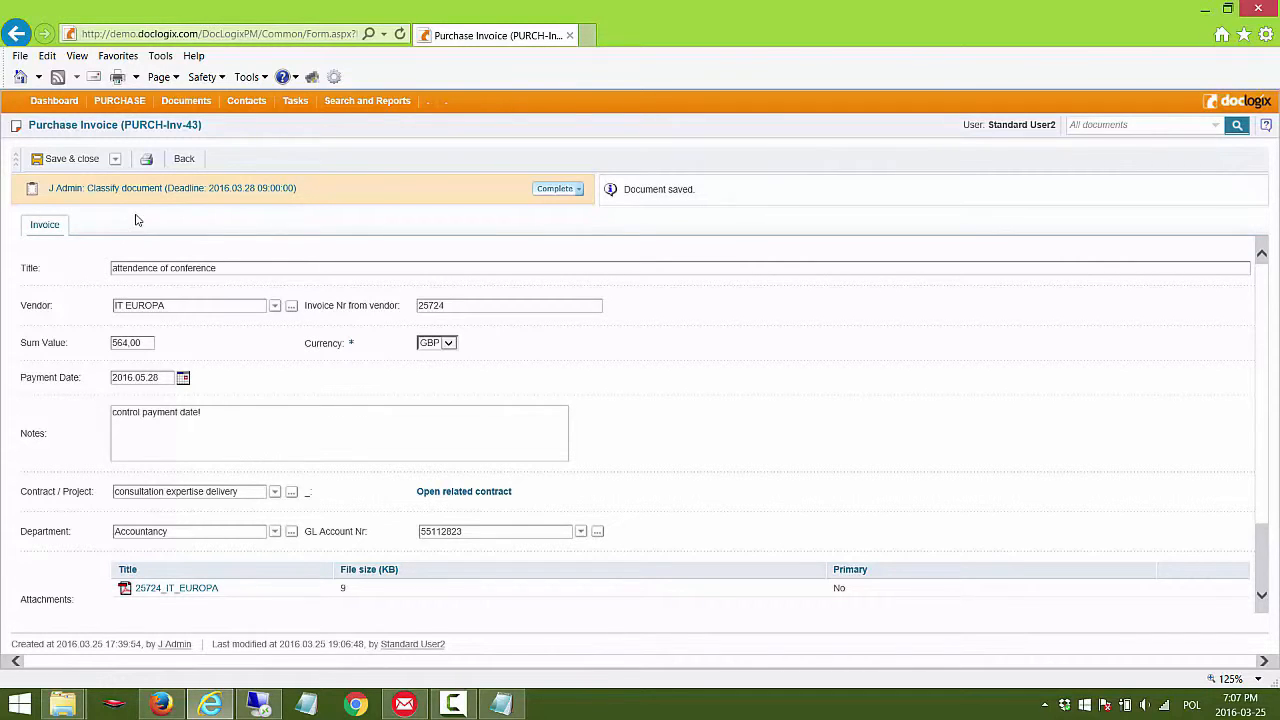
Step: Examine the invoice's workflow diagram from classification through endorsement and approval to payment, and return to the invoice
left_click(14, 164)
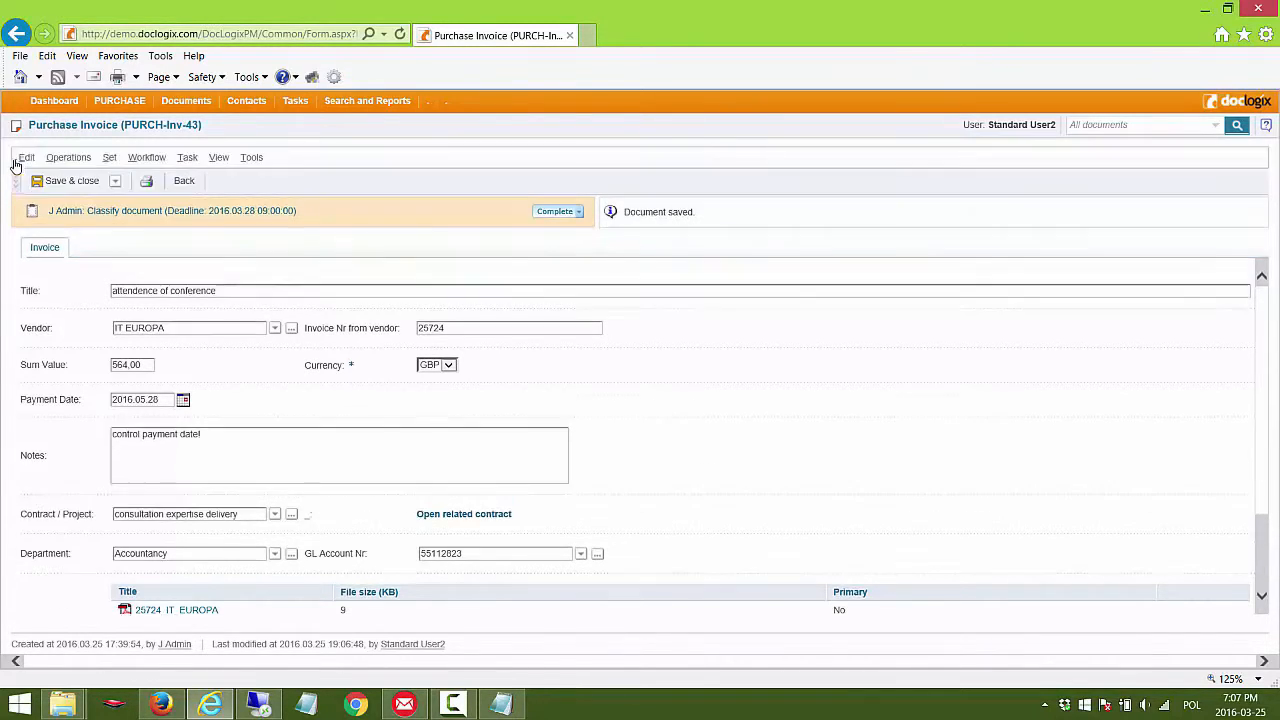
left_click(148, 160)
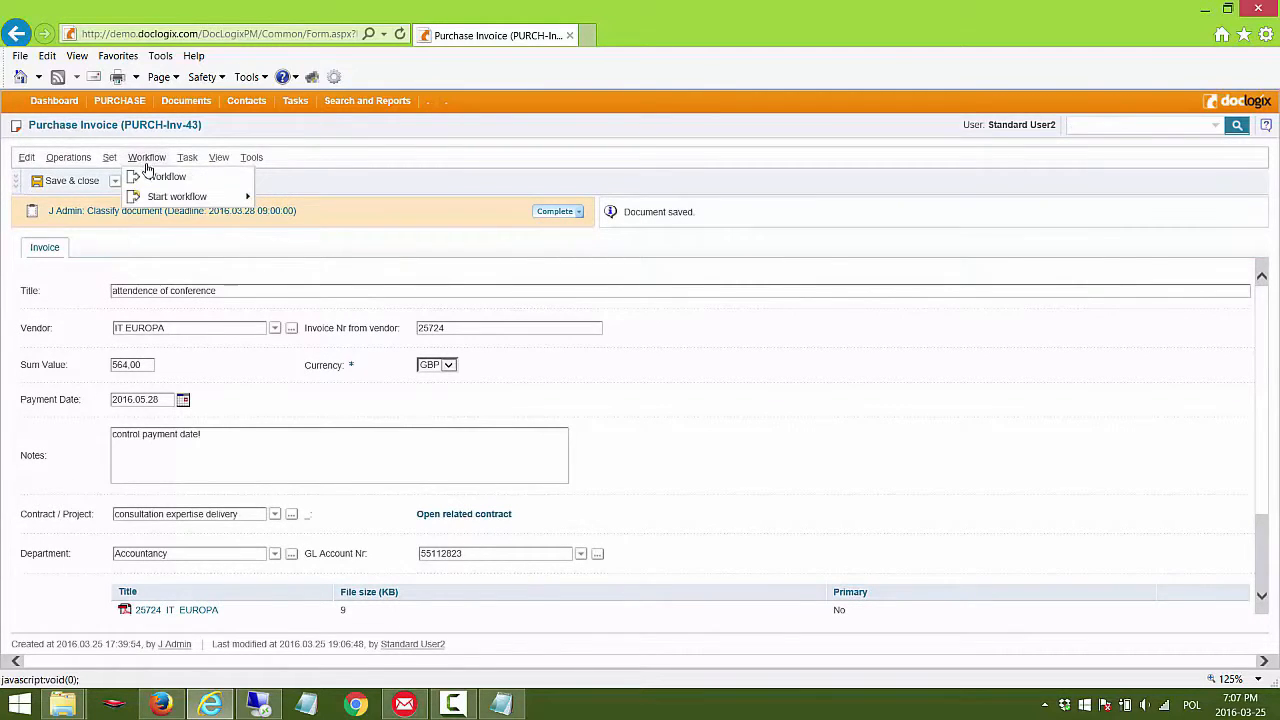
left_click(161, 178)
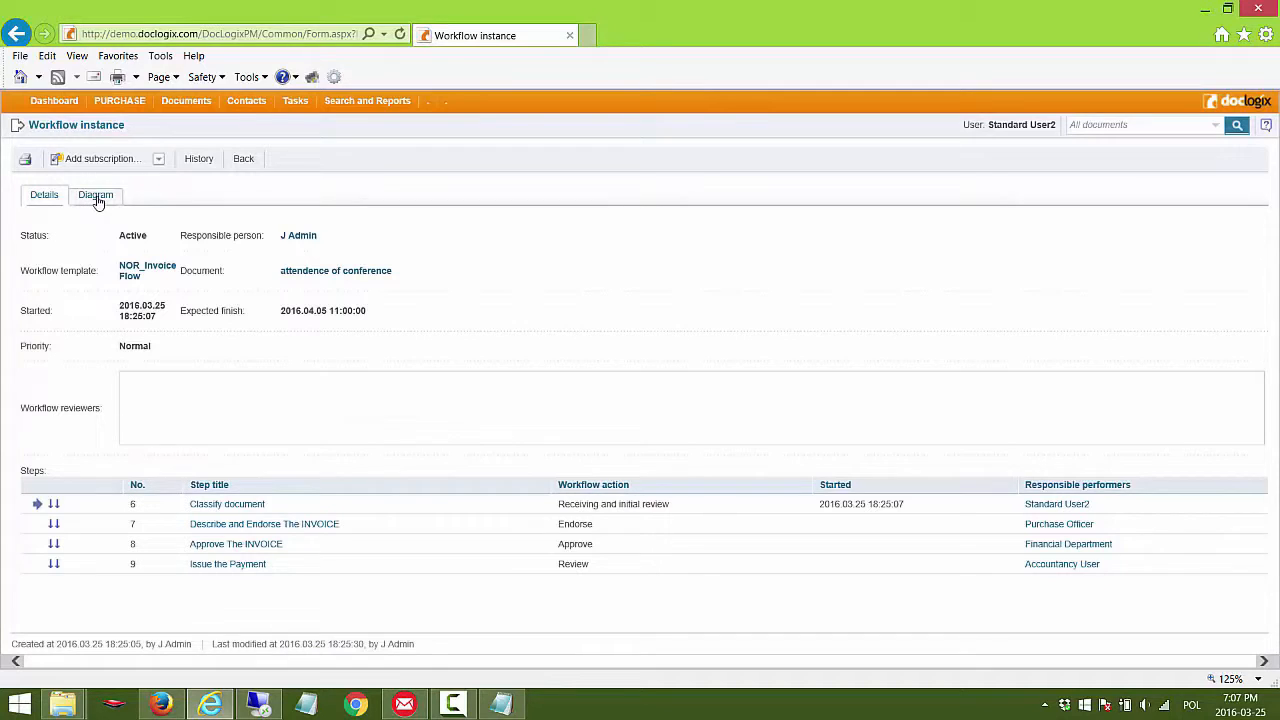
left_click(96, 199)
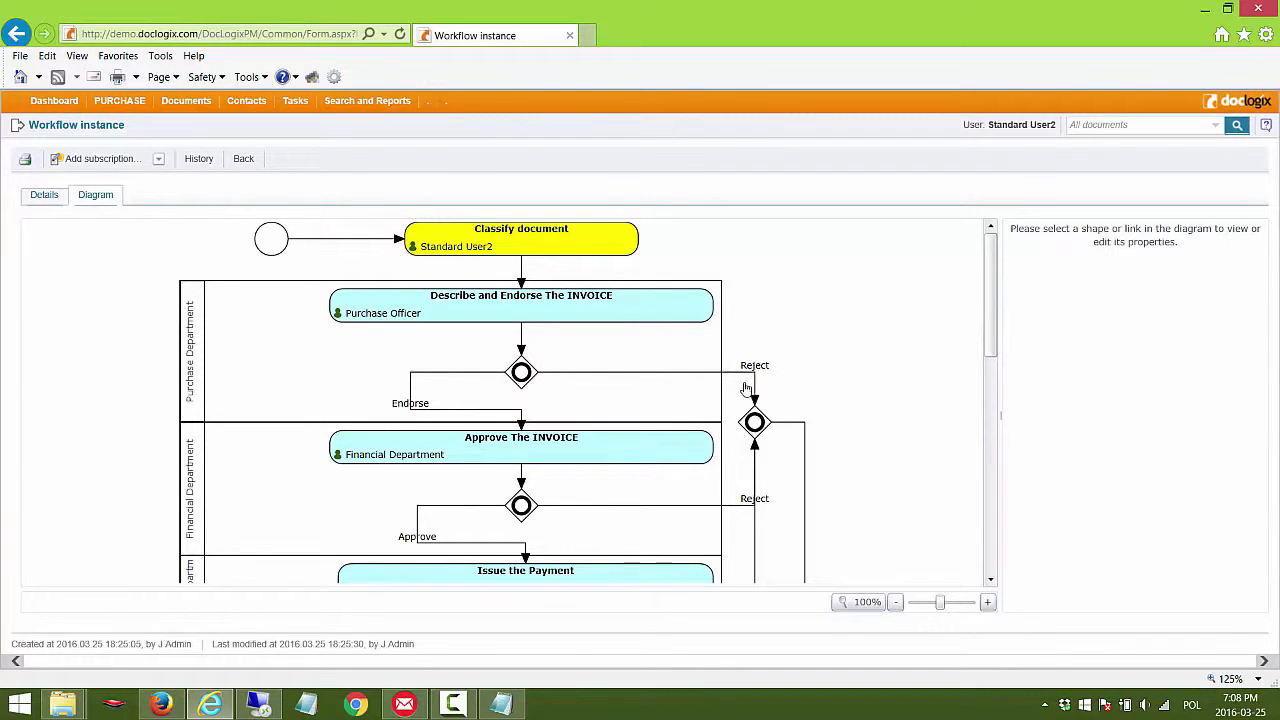
mouse_move(988, 329)
left_mouse_down()
mouse_move(991, 388)
mouse_move(992, 328)
left_mouse_up()
left_click_drag(993, 338, 983, 390)
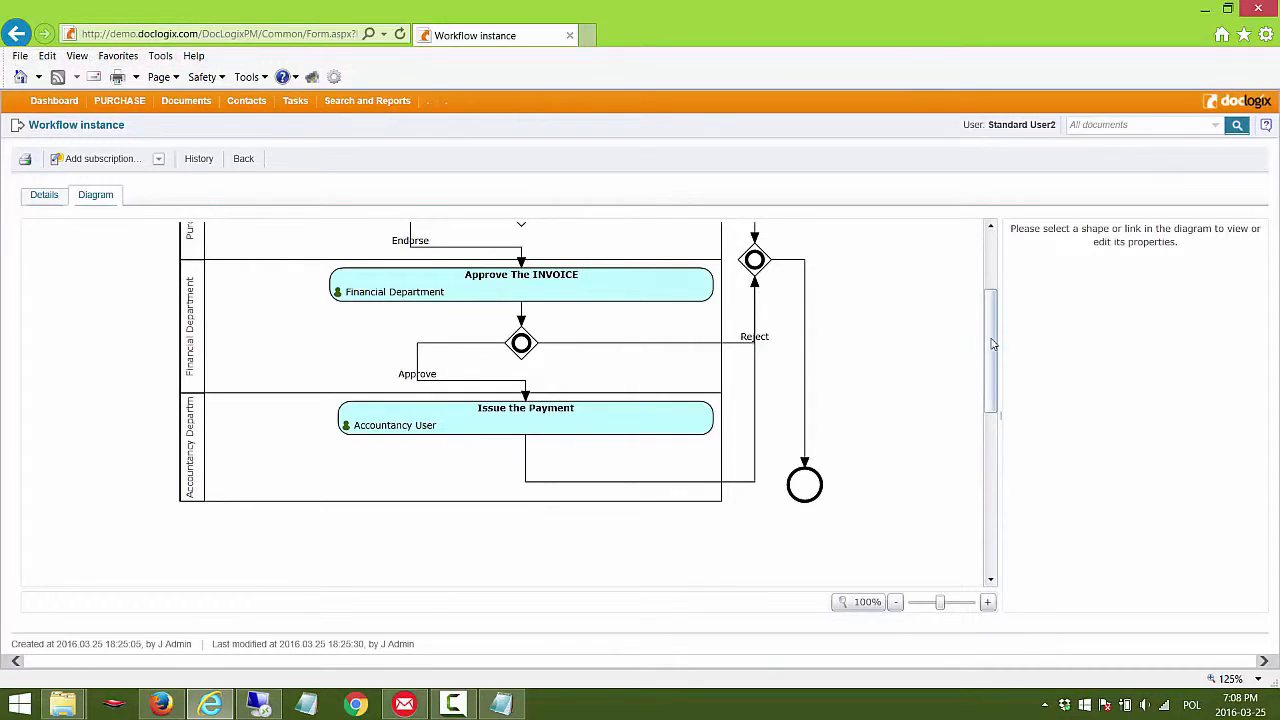
left_click_drag(991, 343, 991, 276)
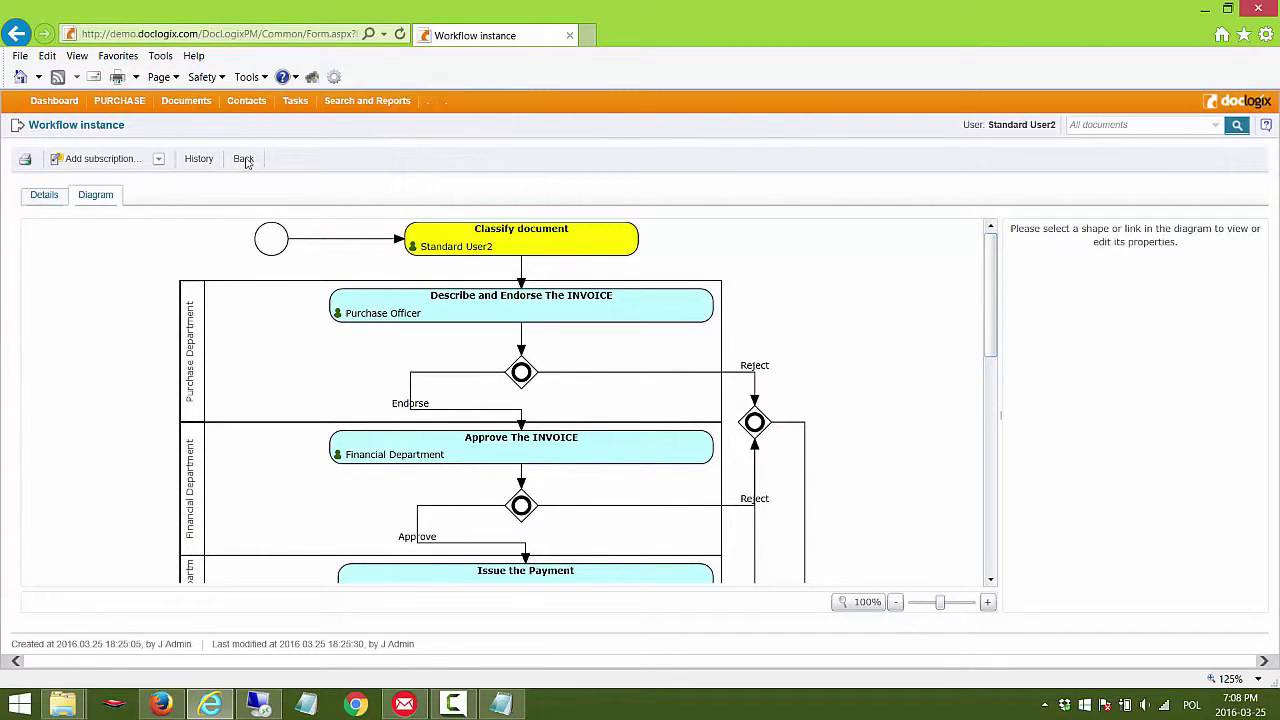
left_click(16, 36)
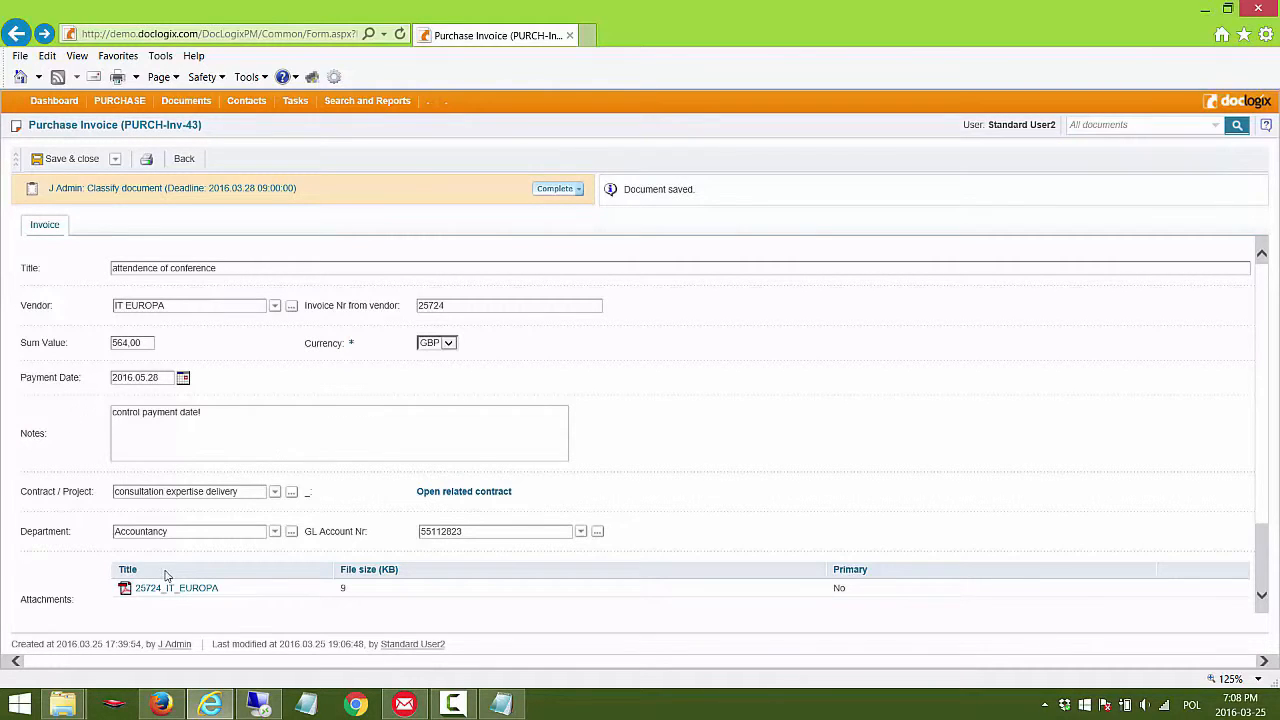
Step: Complete the Classify document task on the conference invoice
left_click(247, 269)
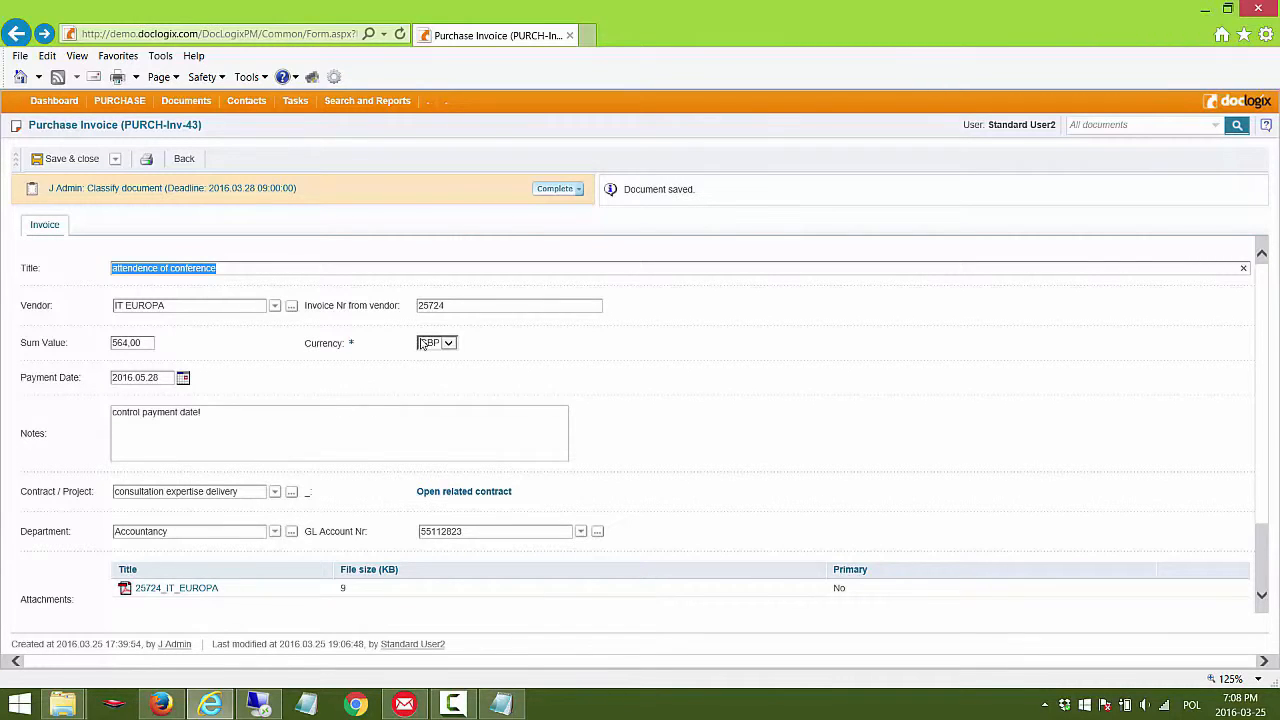
left_click(555, 190)
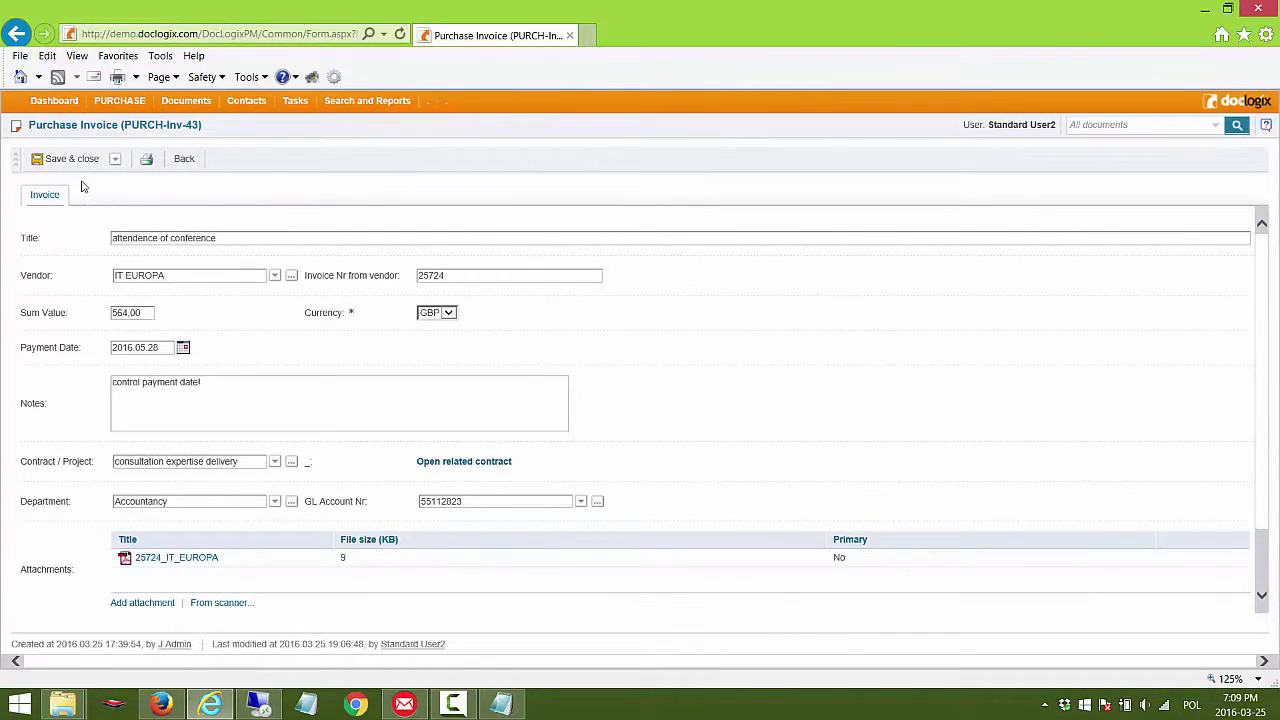
Step: Review the invoice's task log for the workflow steps and their responsible performers
left_click(16, 166)
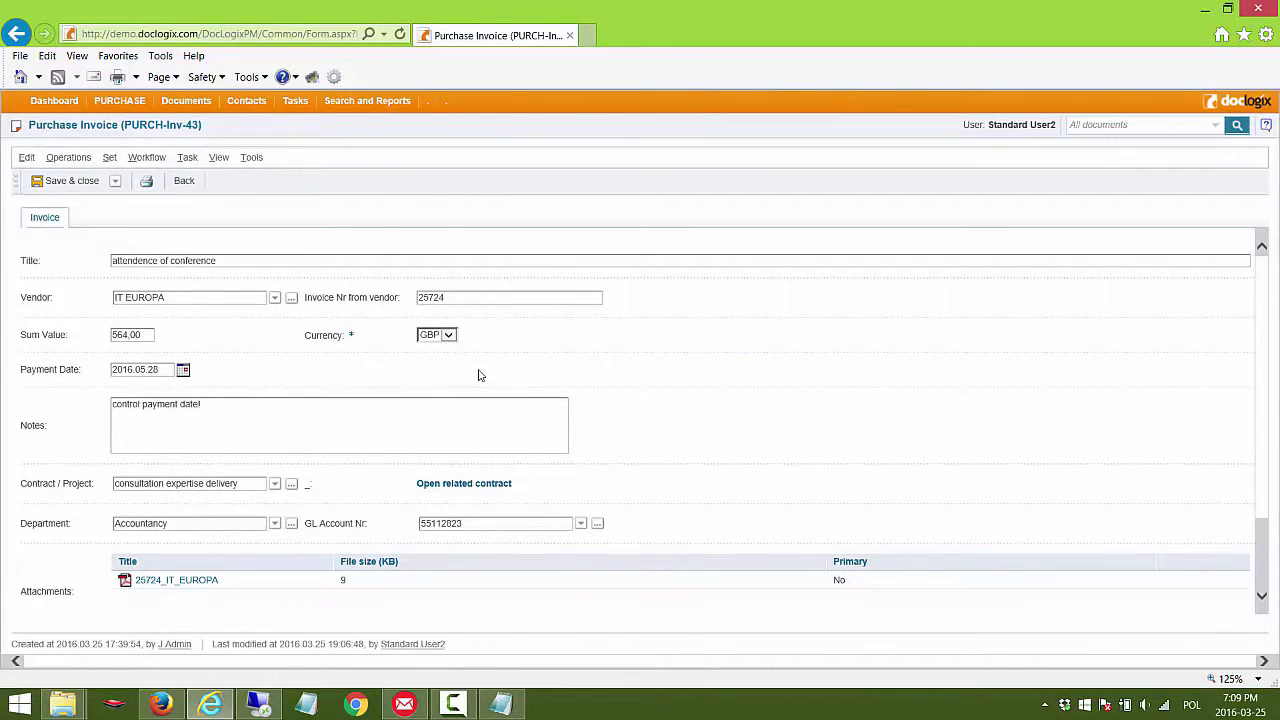
scroll(478, 375, "down", 2)
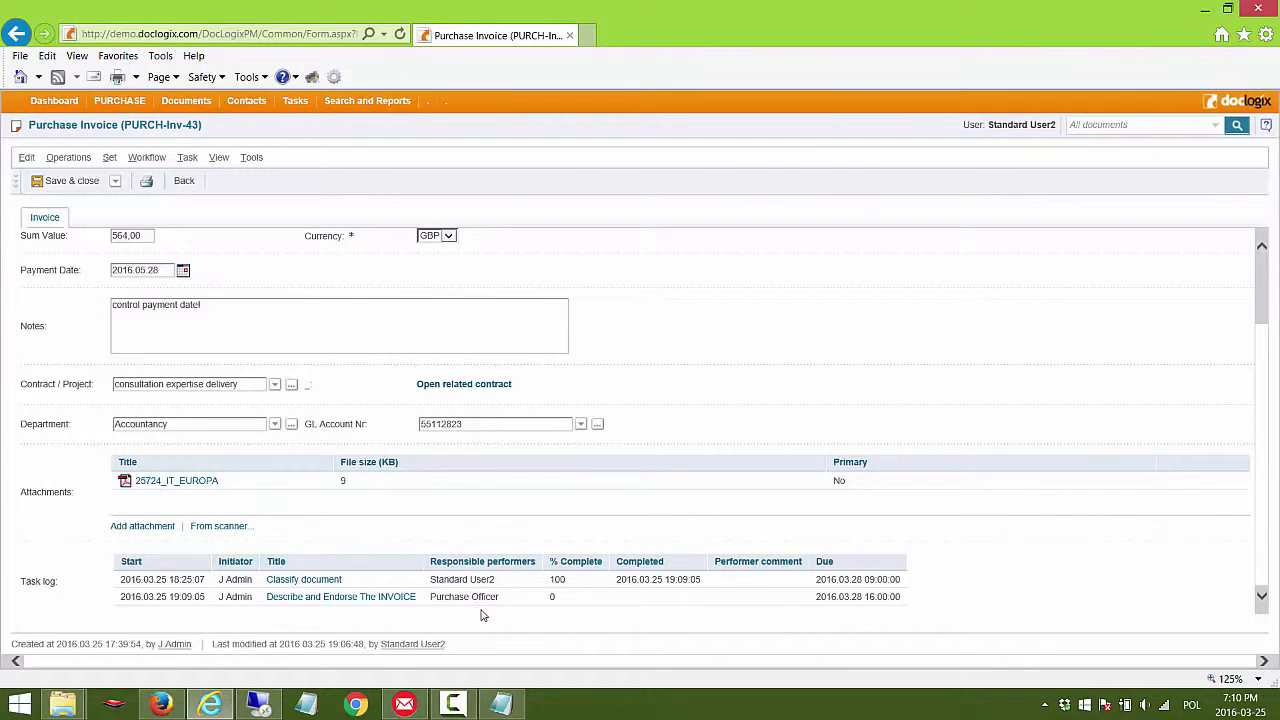
scroll(481, 612, "up", 3)
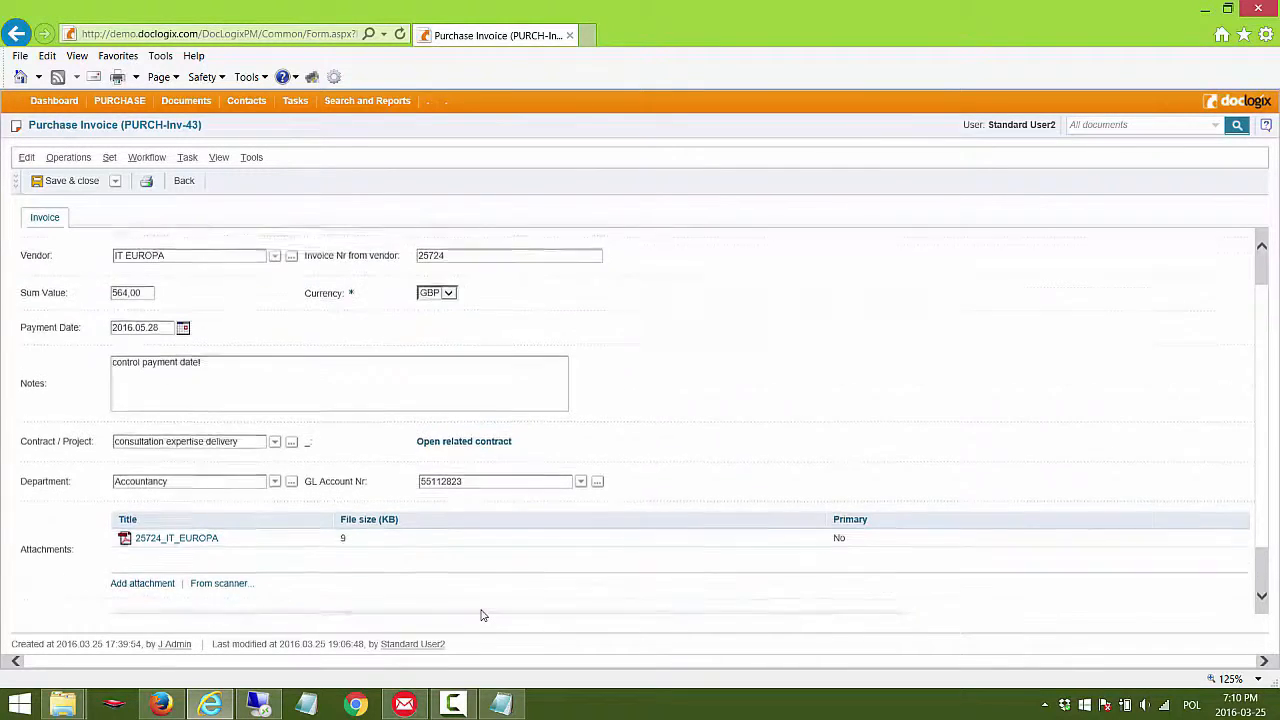